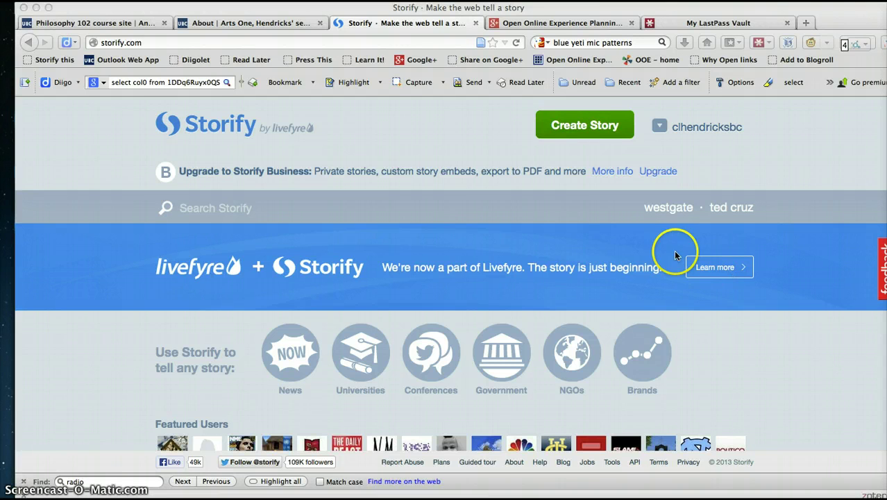
Step: Start a new story and make it a public story
left_click(586, 132)
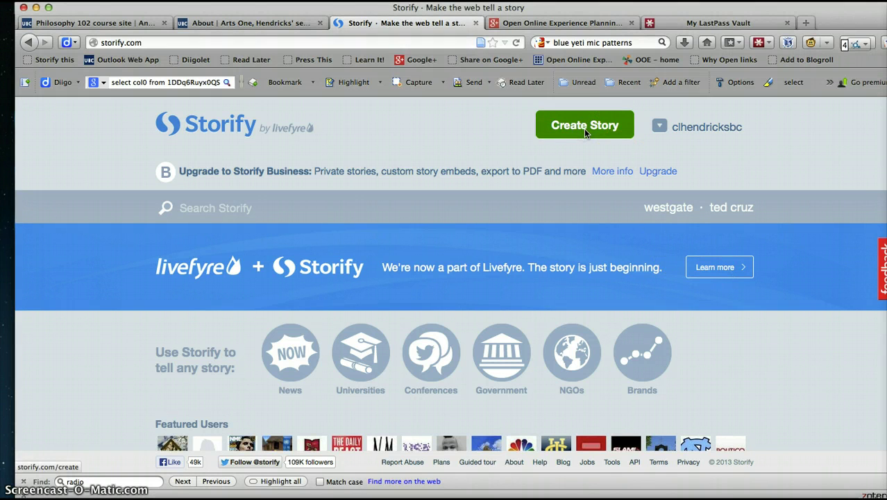
left_click(585, 131)
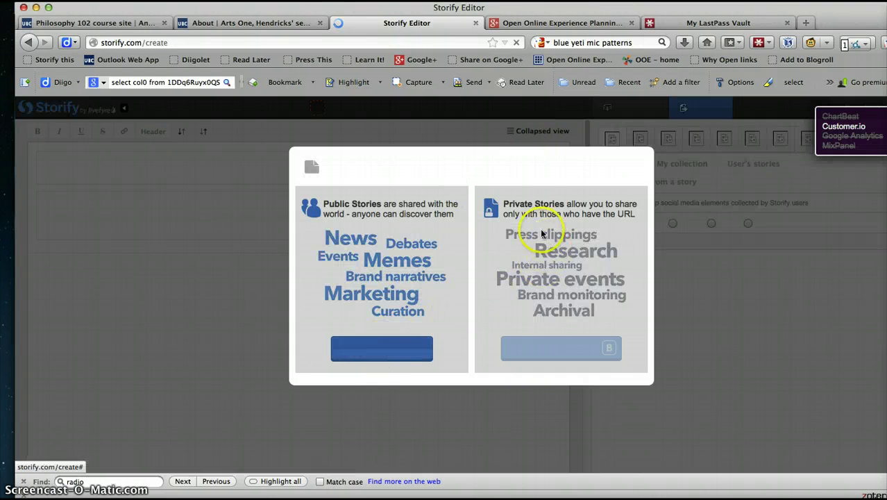
left_click(379, 356)
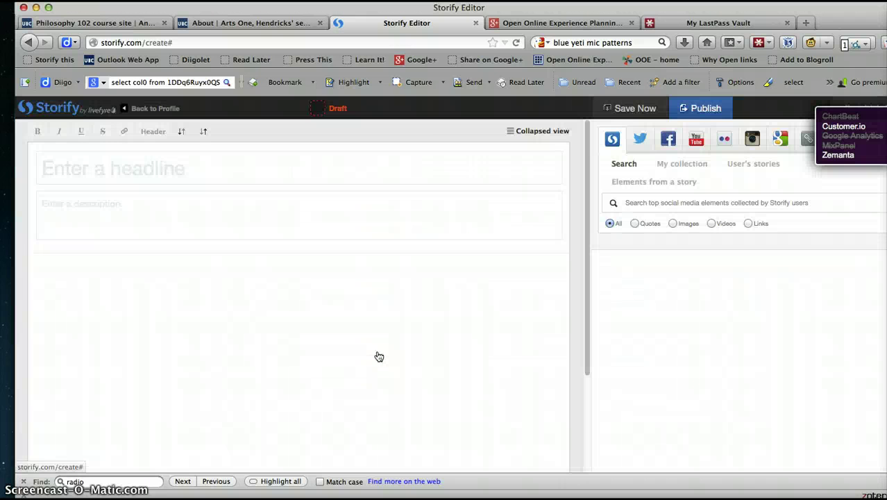
Step: Set the story headline to 'title' and move on to the description field
left_click(185, 175)
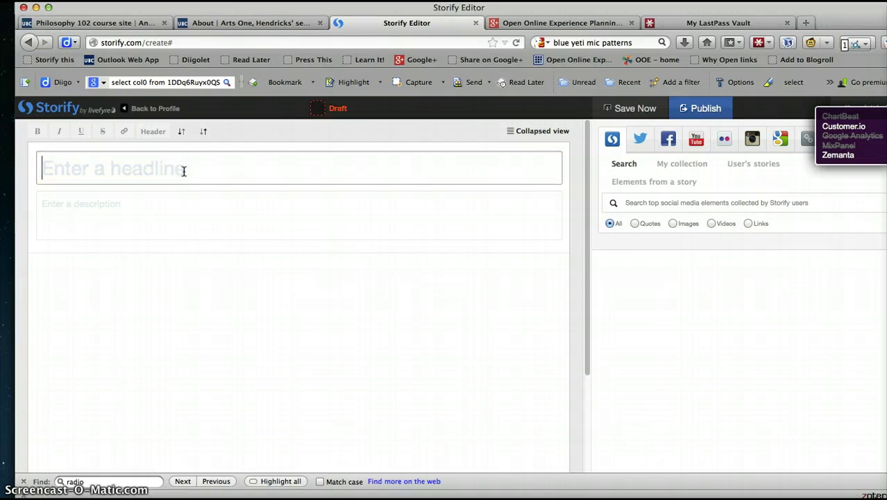
type("title")
left_click(194, 216)
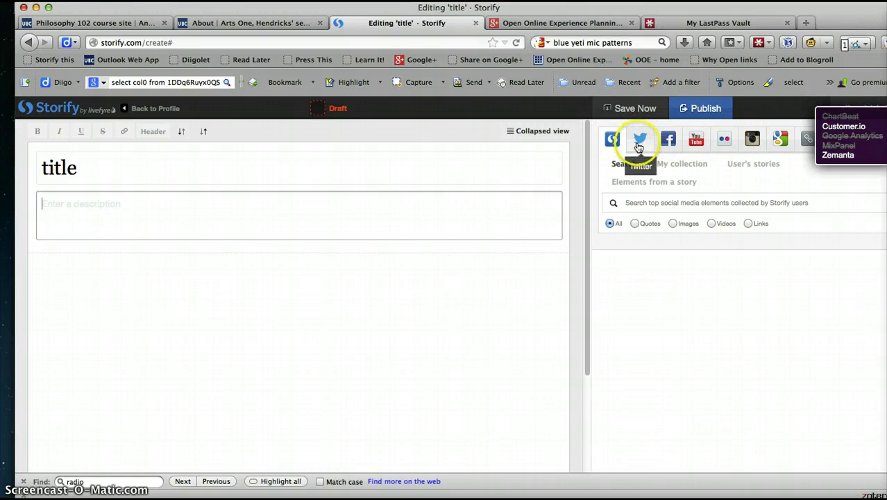
Step: Try the Facebook, YouTube, Flickr and Google content sources, then return to Twitter
left_click(639, 147)
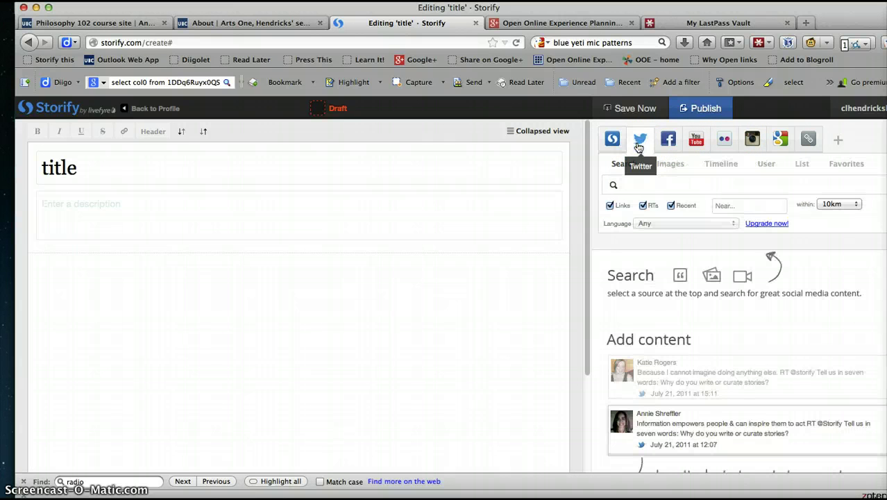
left_click(668, 147)
left_click(699, 142)
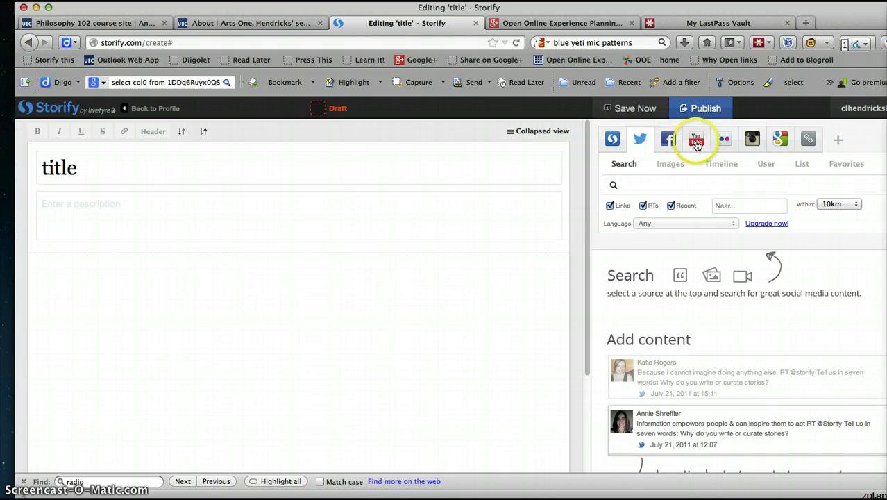
left_click(722, 144)
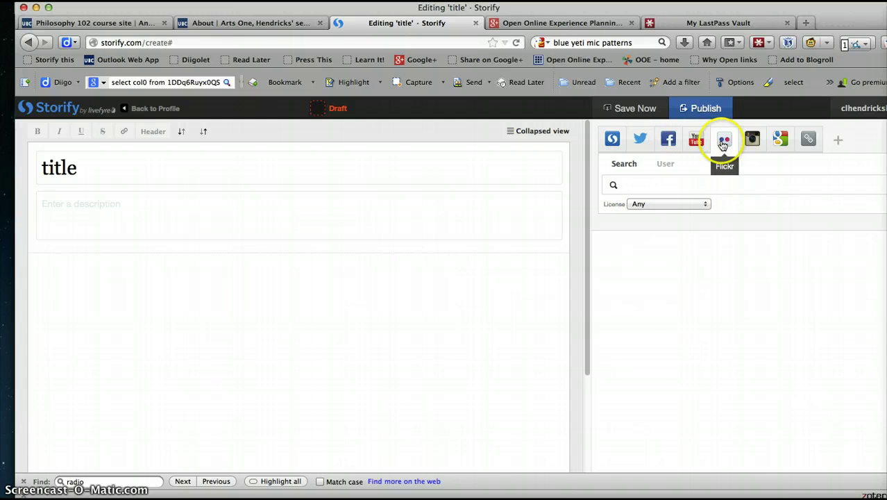
left_click(783, 144)
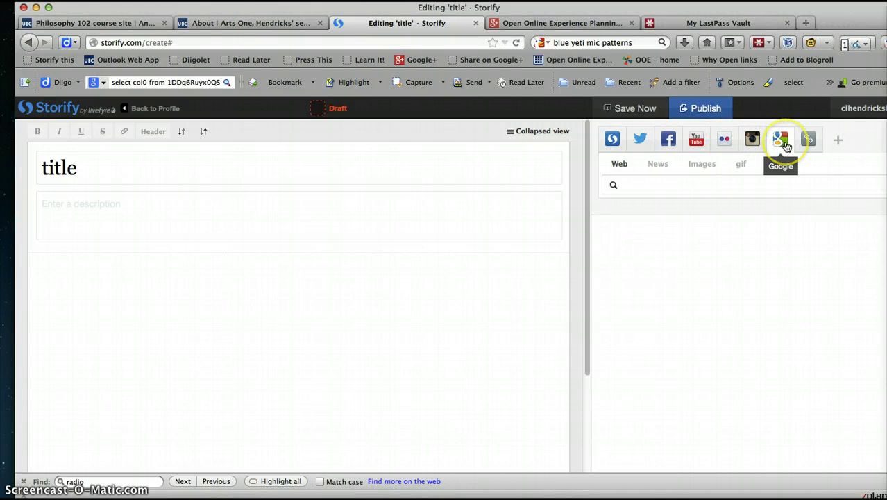
left_click(777, 143)
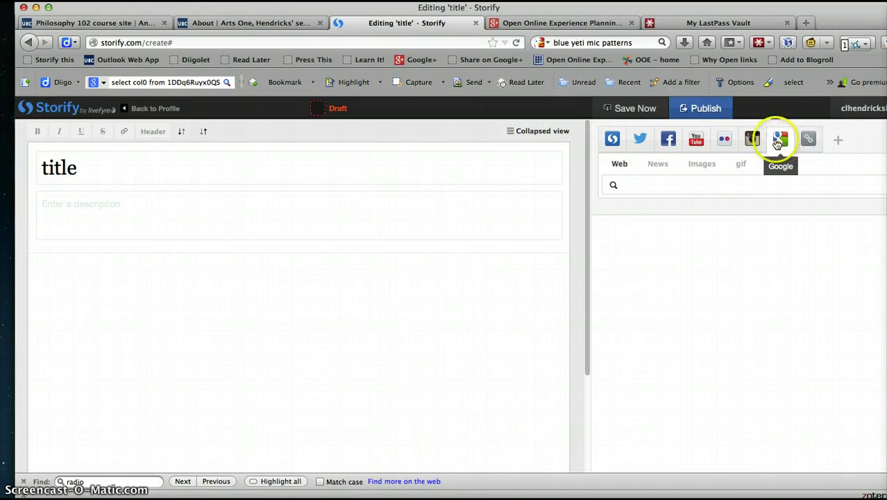
left_click(640, 148)
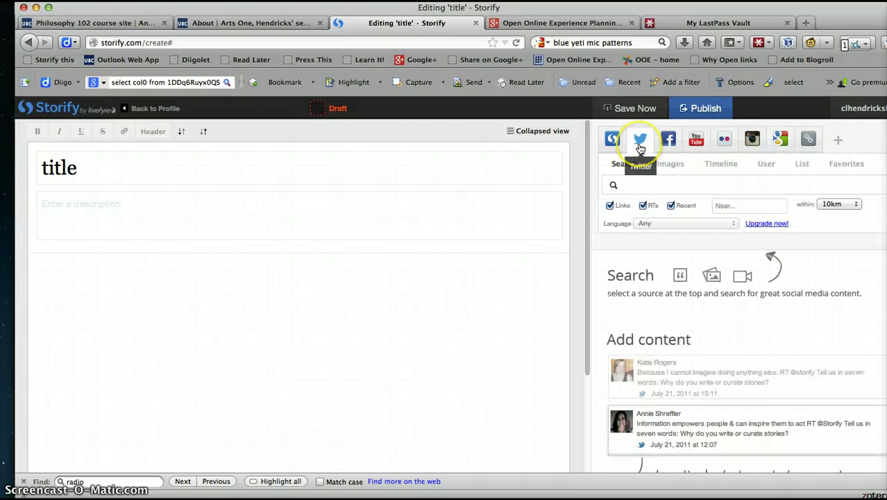
Step: Search Twitter for #OOE13 with RTs and Recent unchecked, leaving only Links on
left_click(629, 184)
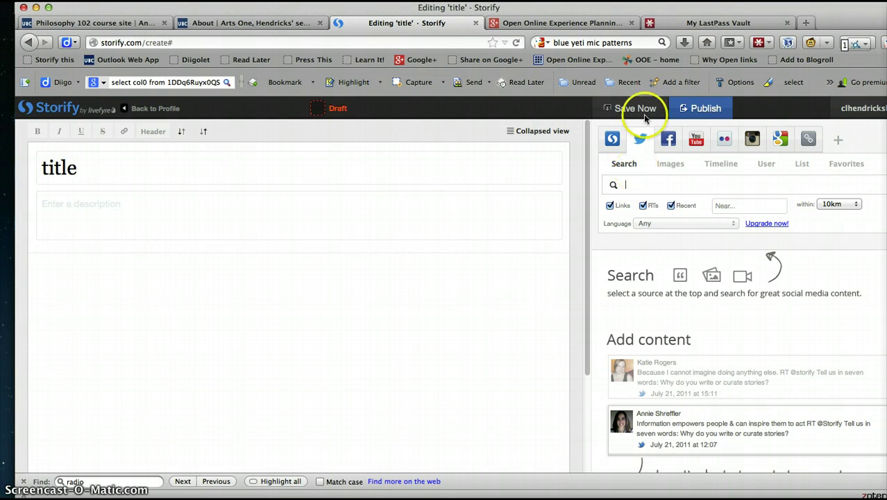
type("#OOE13")
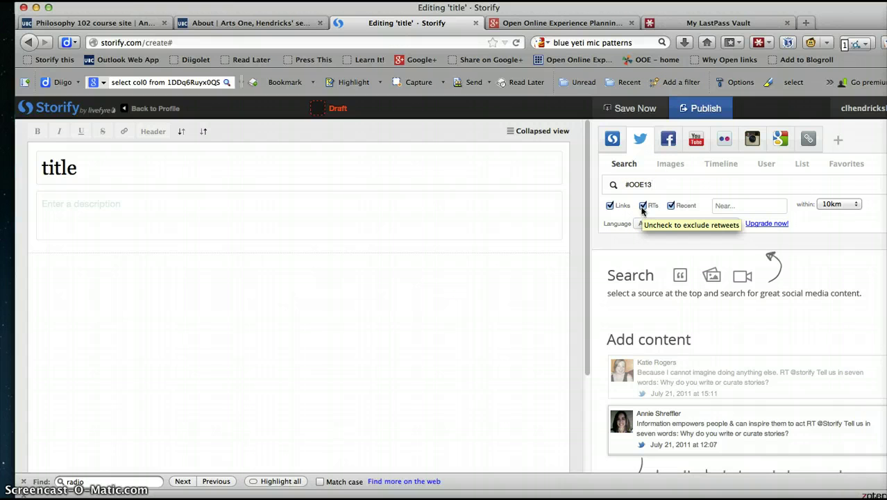
left_click(643, 206)
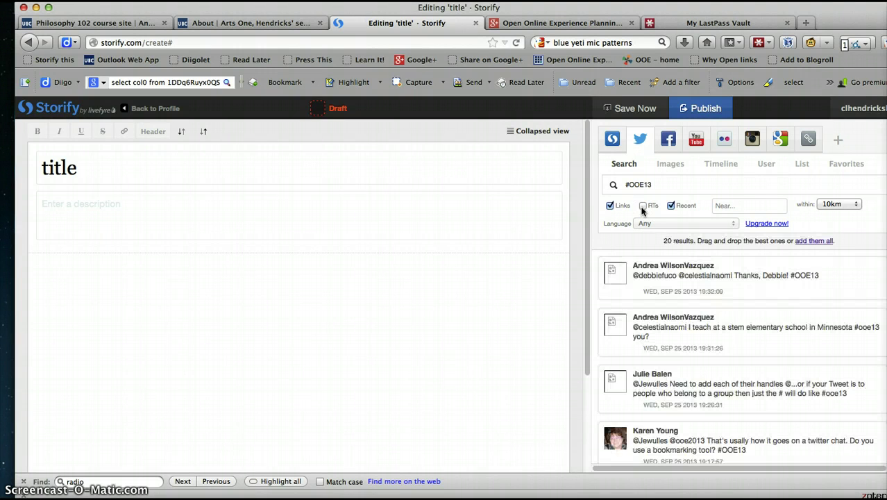
left_click(670, 193)
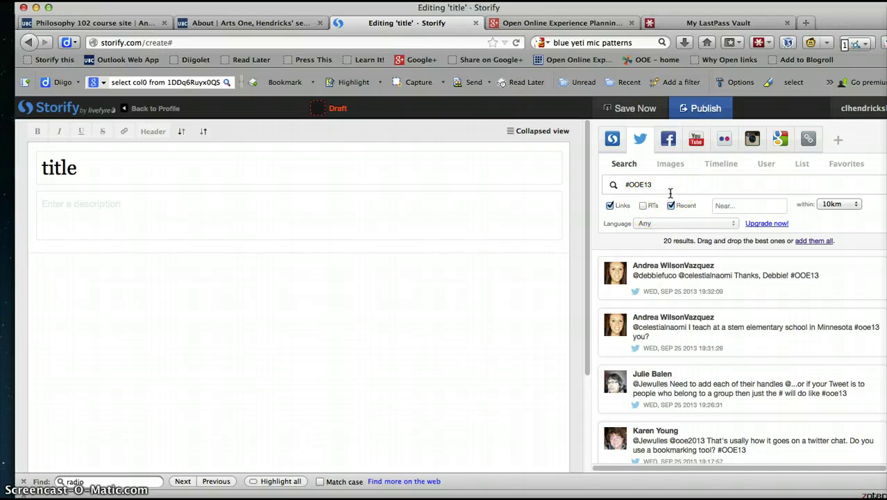
left_click(672, 199)
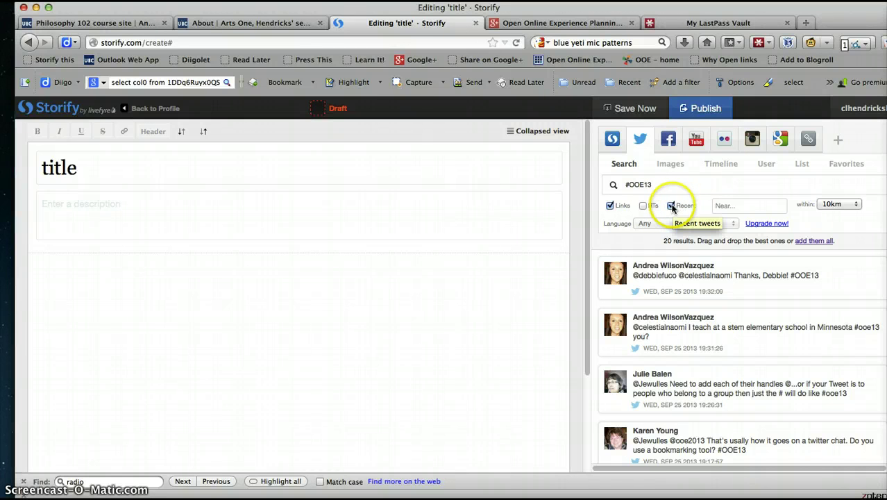
left_click(671, 207)
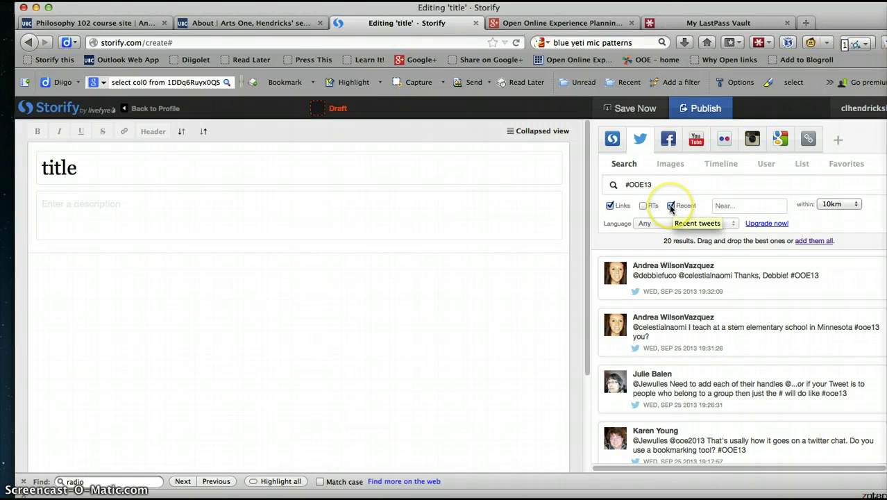
left_click(671, 207)
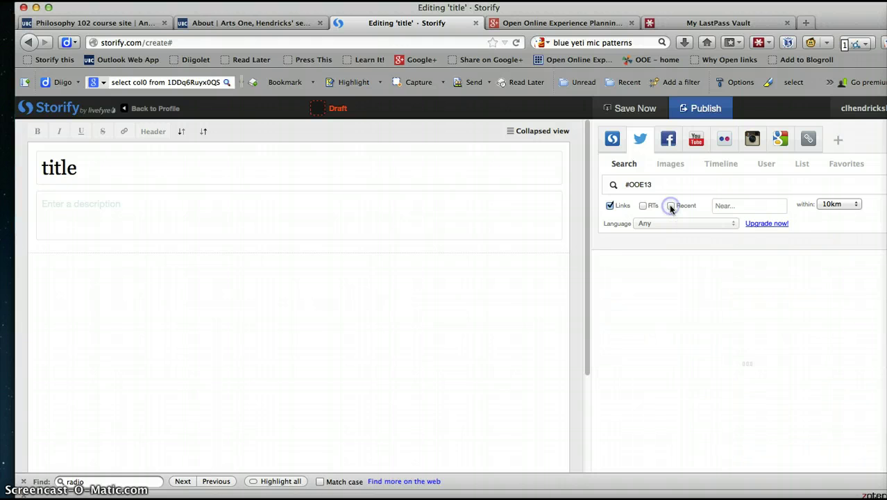
left_click(611, 206)
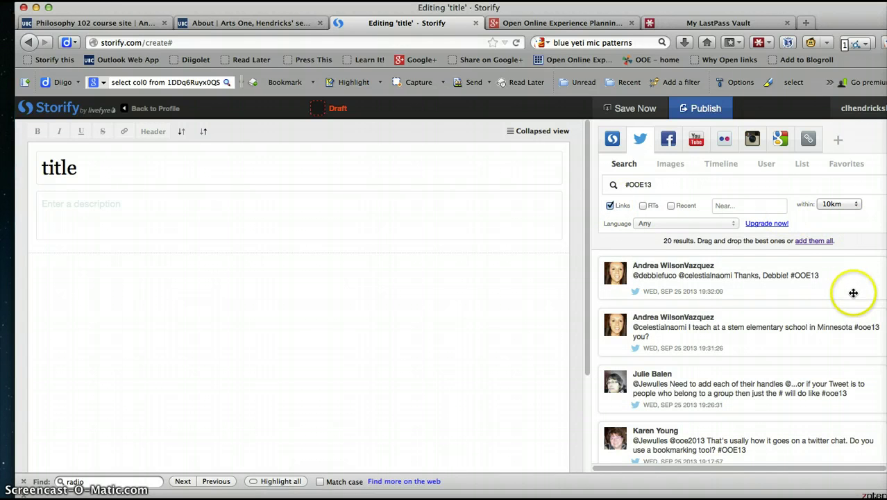
scroll(826, 295, "down", 1)
scroll(825, 295, "down", 5)
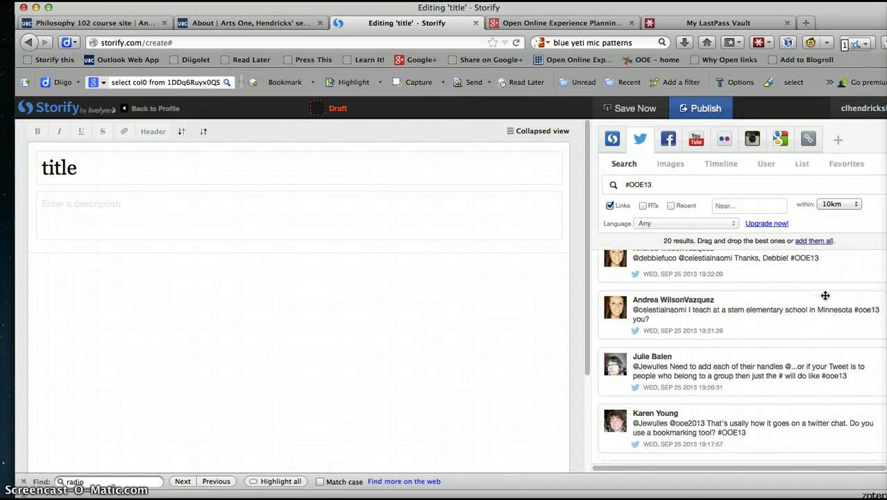
scroll(825, 295, "down", 10)
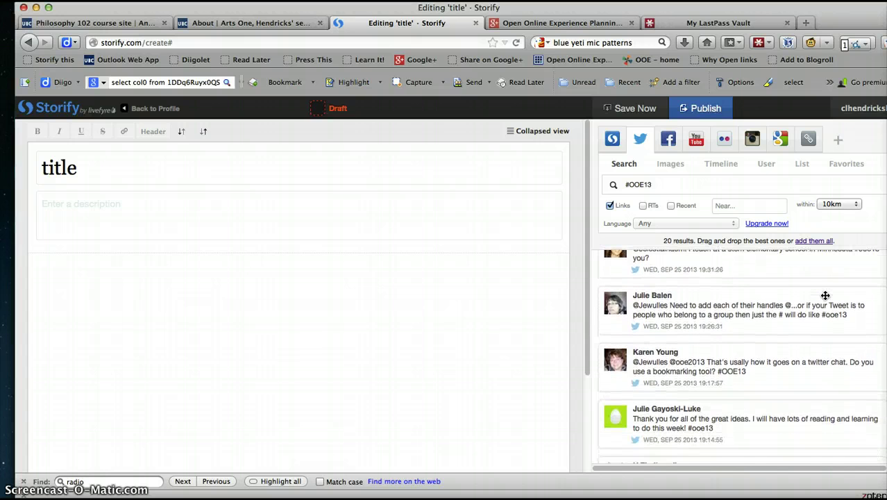
scroll(825, 295, "down", 12)
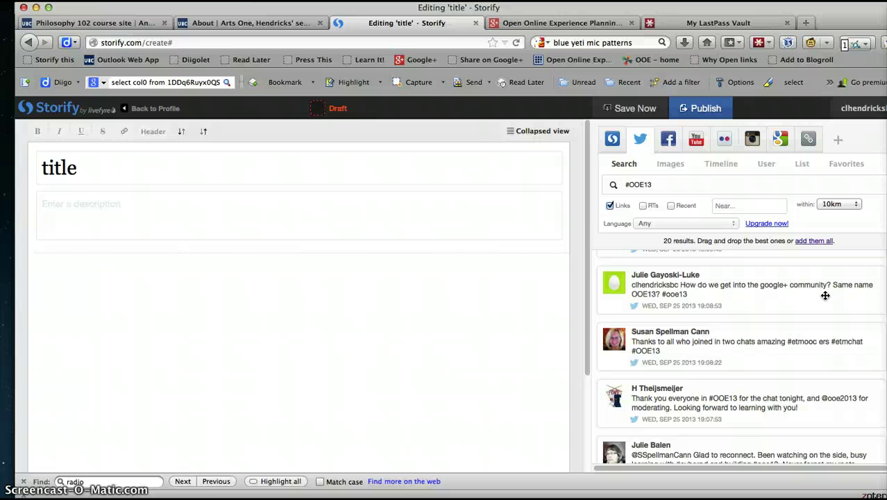
scroll(824, 295, "up", 5)
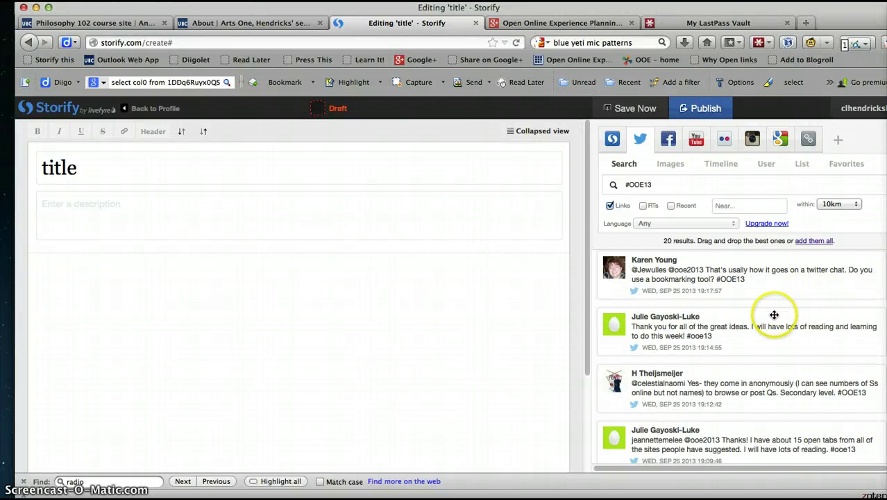
scroll(775, 315, "up", 5)
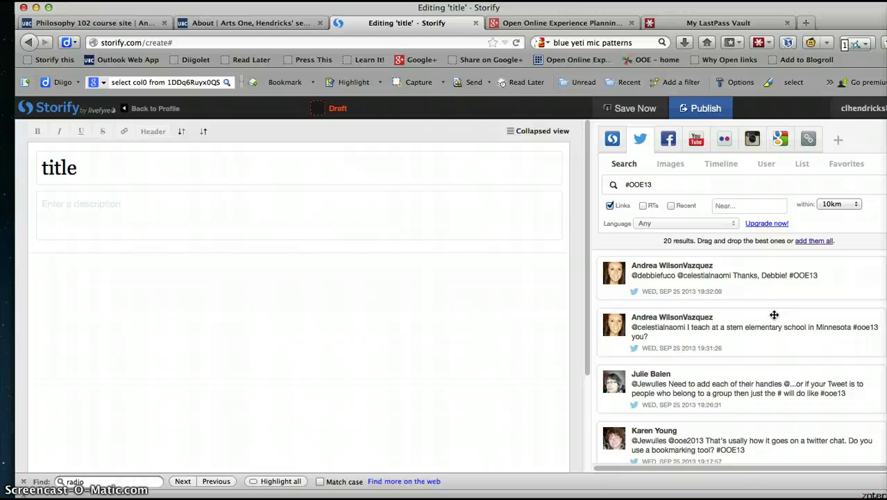
Step: Drag the first three #OOE13 tweets into the story, then load more search results
left_click_drag(782, 277, 444, 324)
left_click_drag(754, 295, 406, 375)
left_click_drag(748, 298, 399, 415)
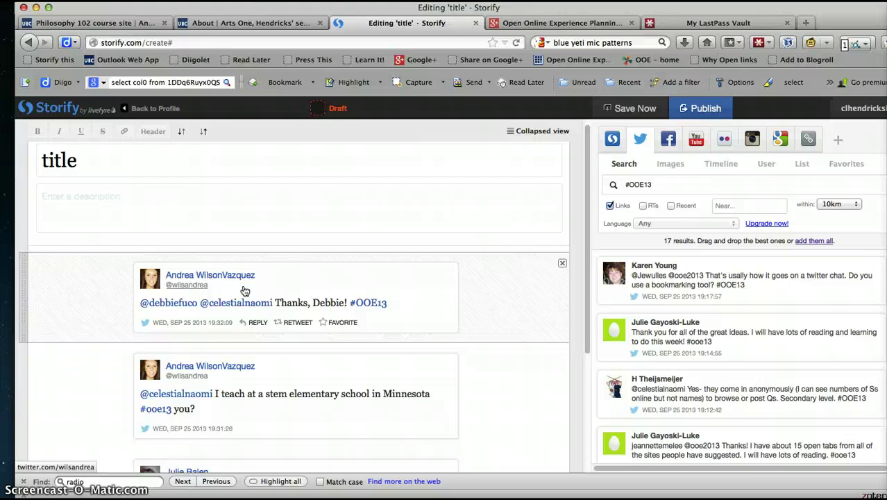
left_click_drag(458, 268, 701, 266)
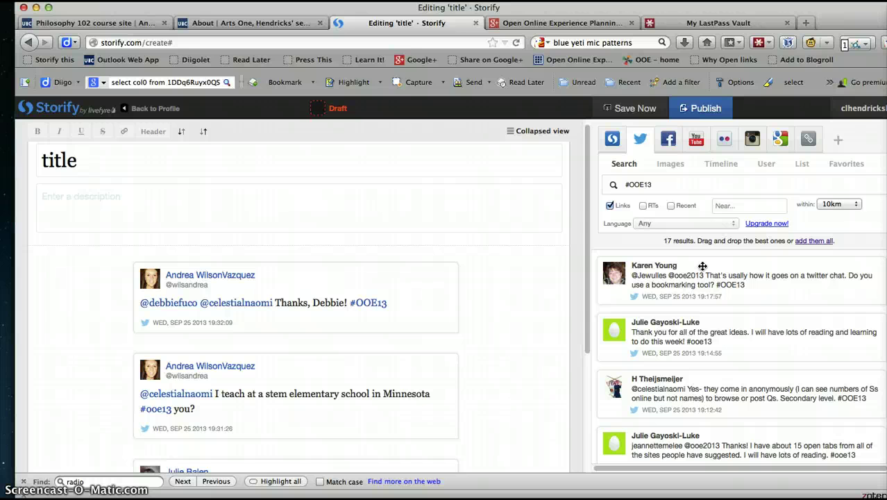
left_click_drag(703, 266, 692, 335)
scroll(692, 336, "down", 10)
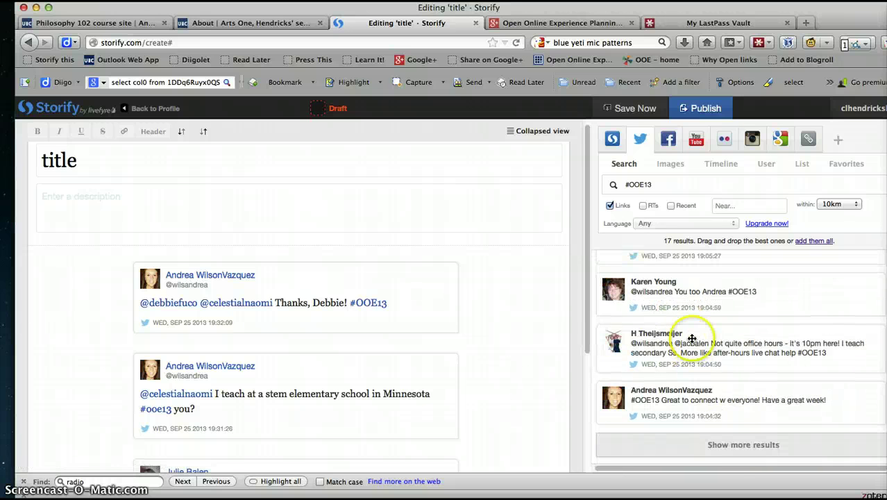
left_click(731, 445)
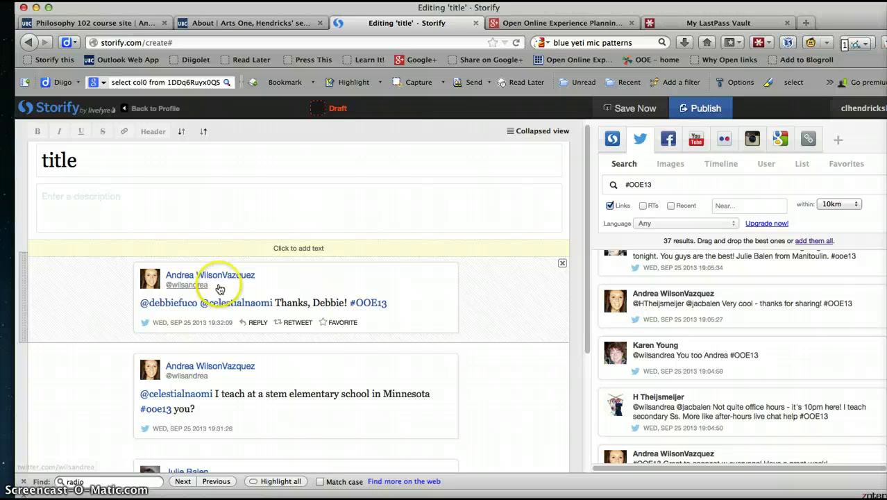
Step: Add a text block reading 'typing something' above the first tweet
left_click(162, 250)
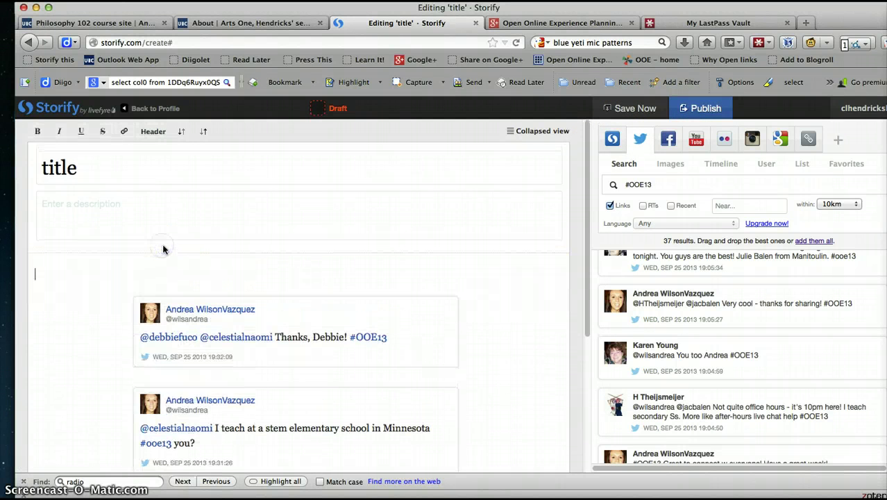
type("typ")
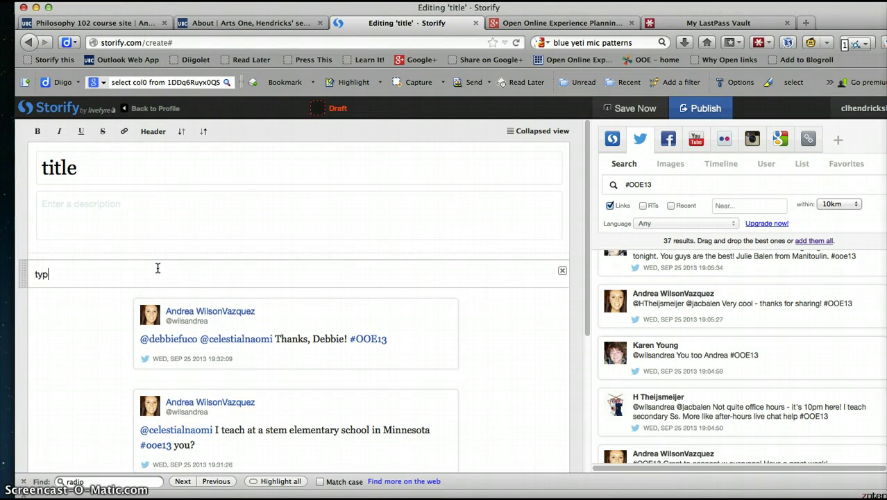
type("ing something")
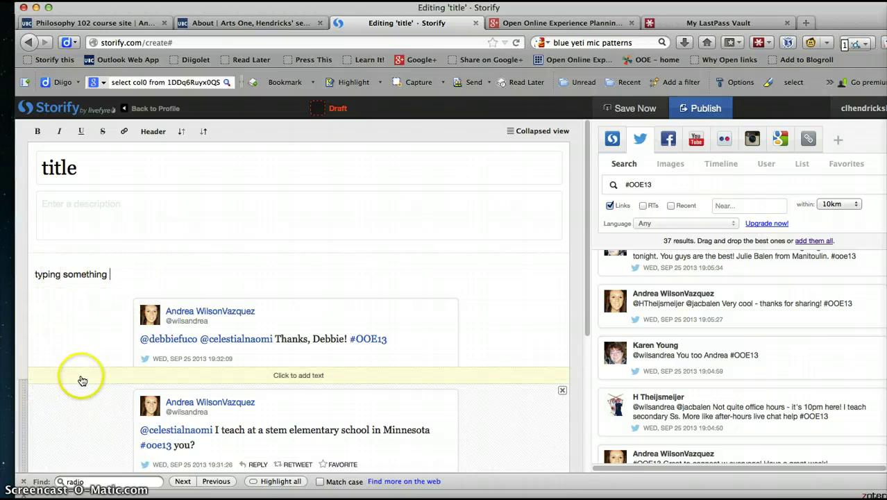
Step: Search YouTube for UBC and place the '[OFFICIAL] UBC LipDub' video below the first tweet
left_click(697, 139)
left_click_drag(680, 182, 602, 180)
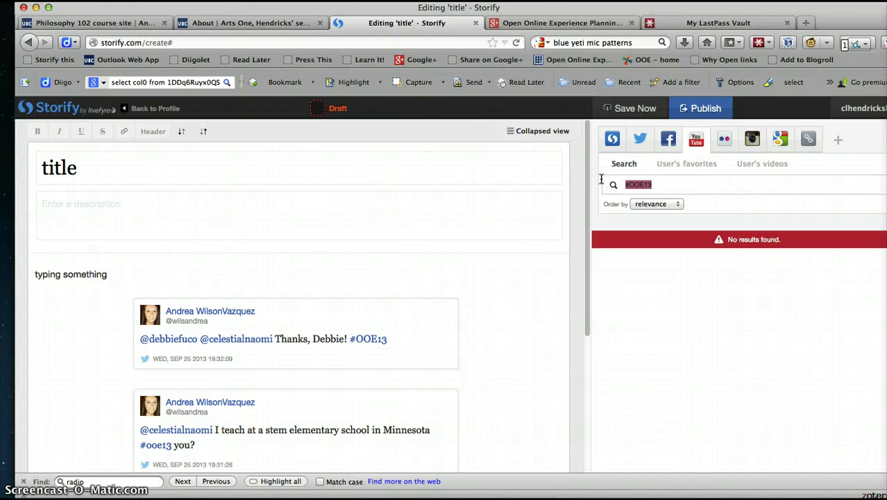
type("UBC")
key("Return")
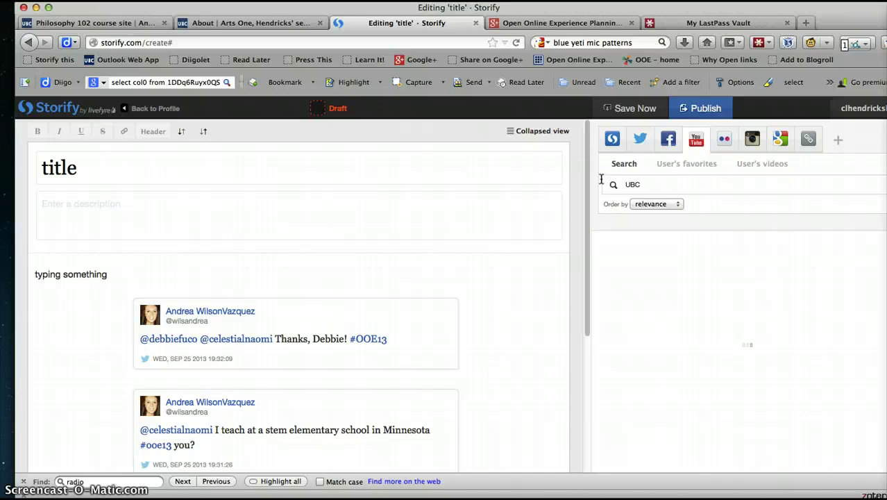
left_click_drag(688, 236, 324, 372)
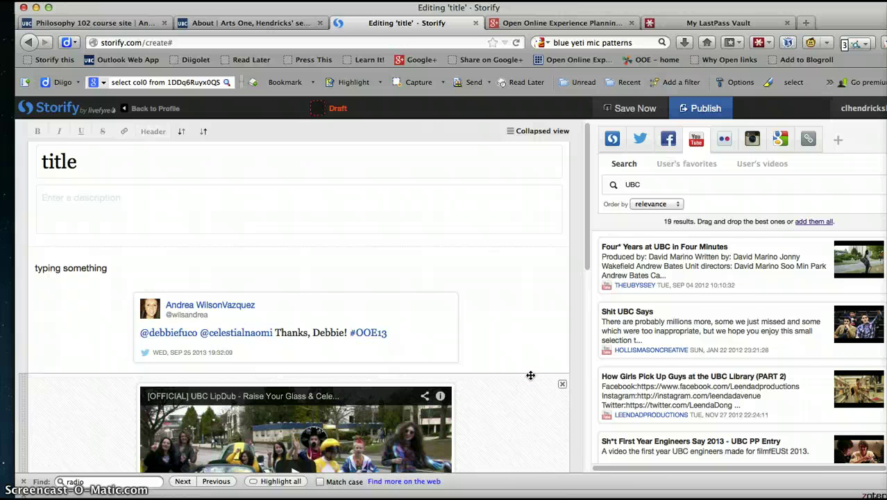
scroll(530, 375, "up", 1)
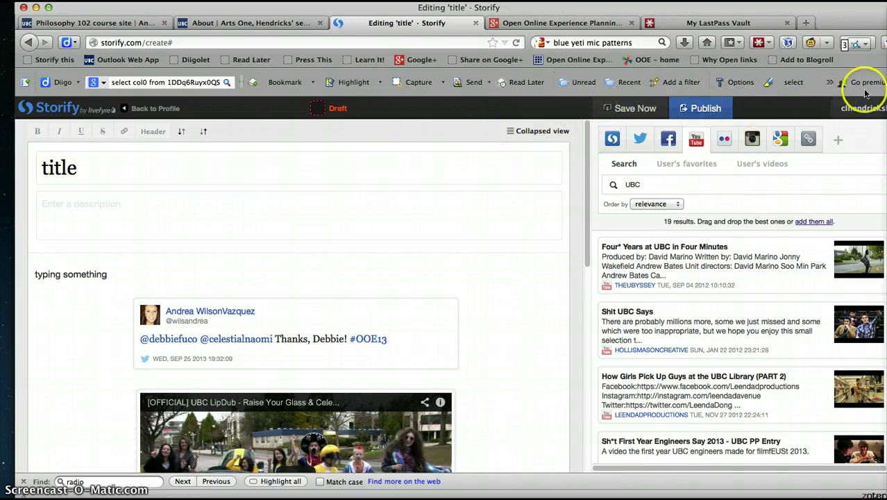
Step: Go to the account's profile page, leaving the draft without saving
mouse_move(864, 111)
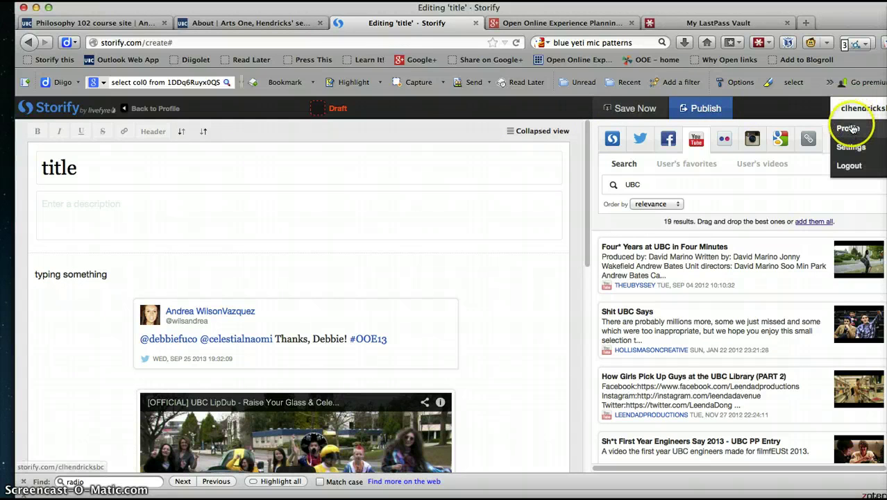
left_click(848, 129)
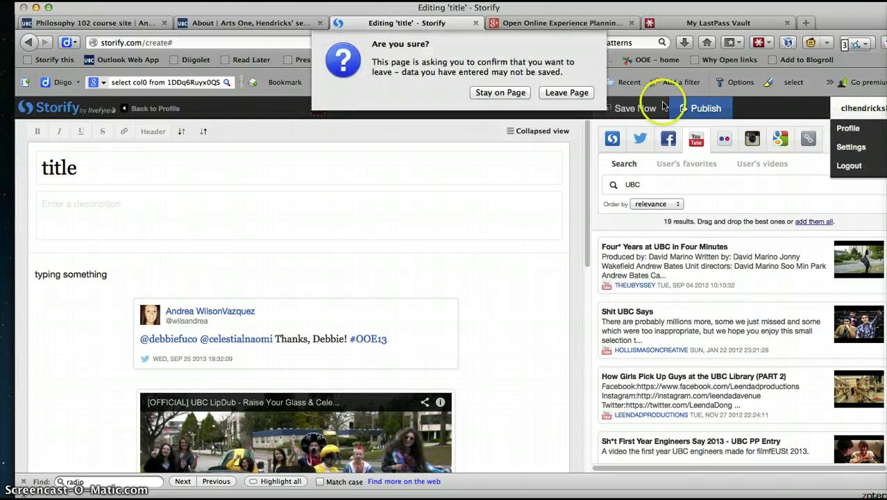
left_click(554, 97)
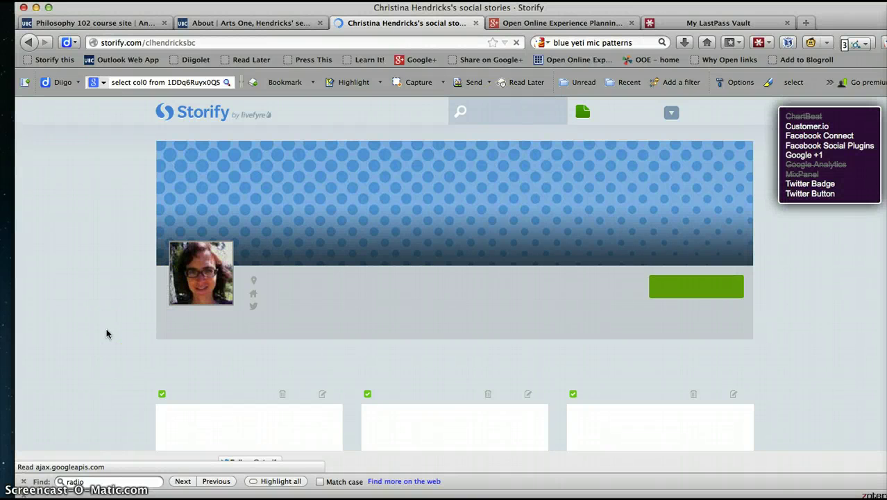
Step: Show the profile's full Stories list and scroll down the story grid
scroll(106, 334, "down", 3)
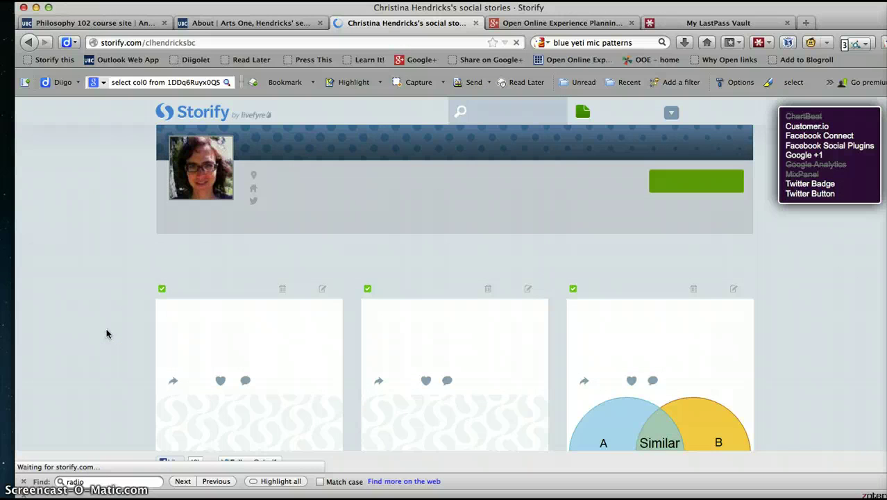
scroll(106, 334, "down", 4)
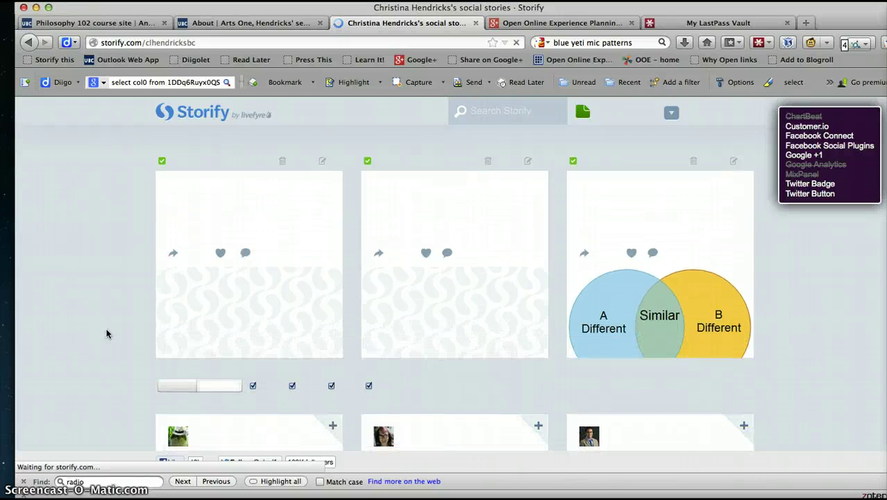
scroll(106, 334, "up", 2)
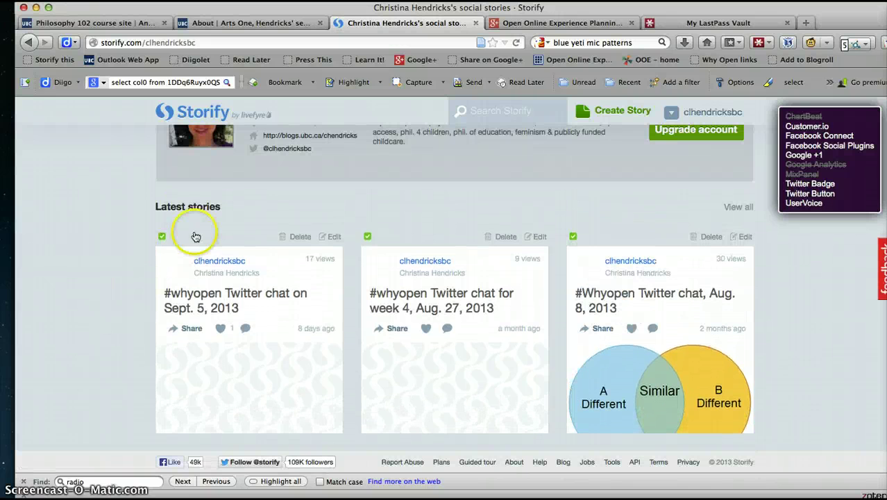
scroll(89, 325, "up", 3)
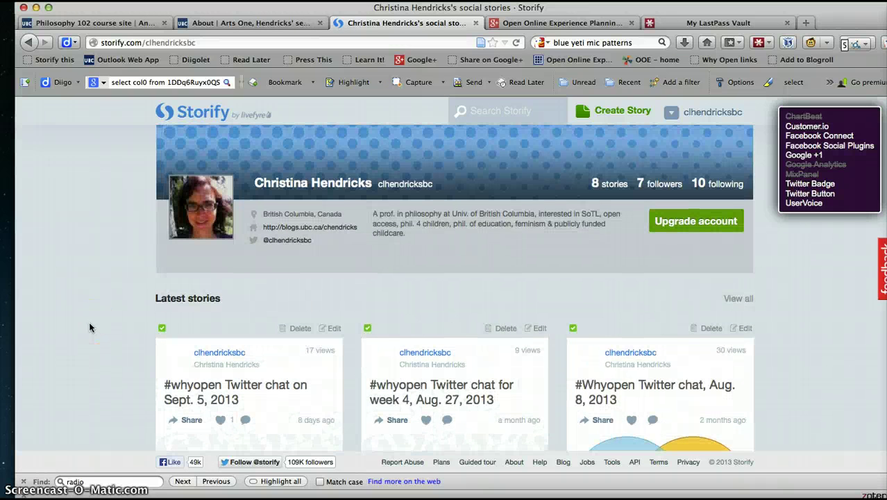
scroll(90, 328, "down", 6)
left_click(178, 374)
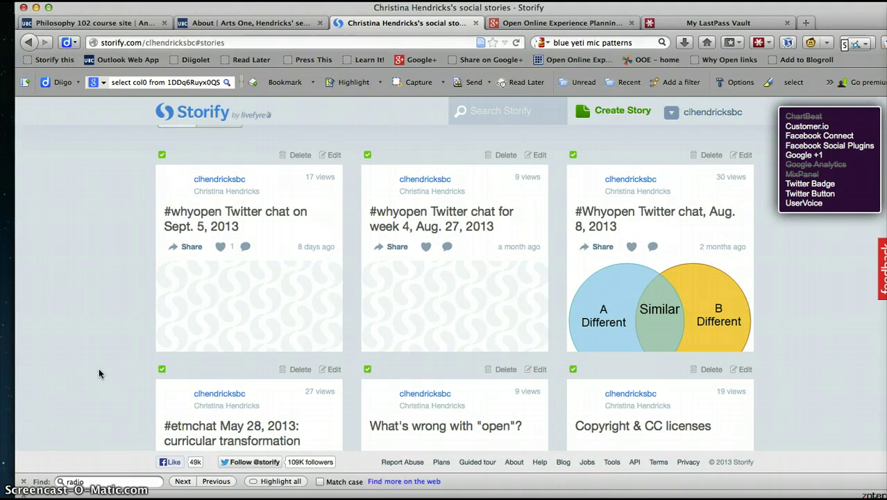
scroll(99, 373, "down", 10)
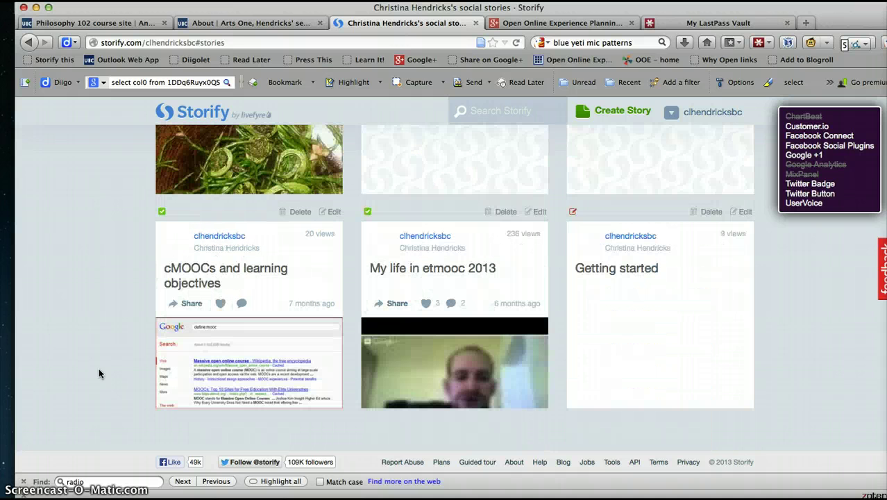
Step: Open 'My life in etmooc 2013', scroll through its tweets, video and blog embeds, then back up
left_click(405, 269)
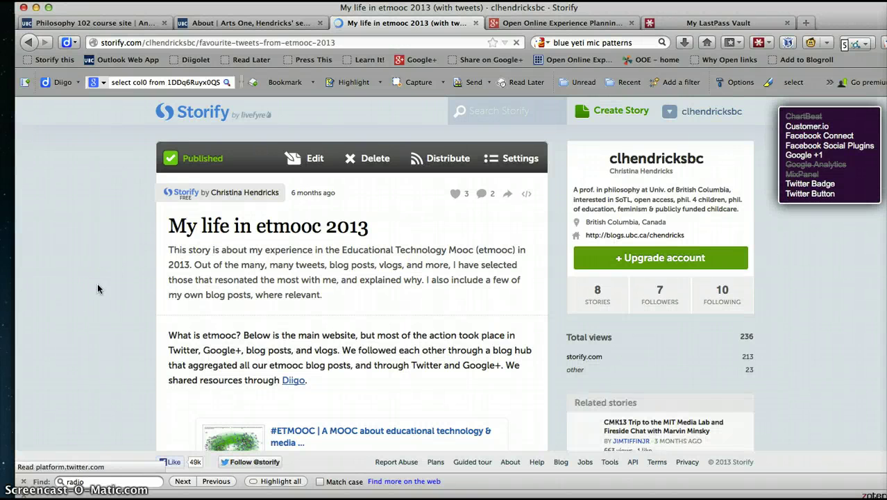
scroll(98, 288, "down", 2)
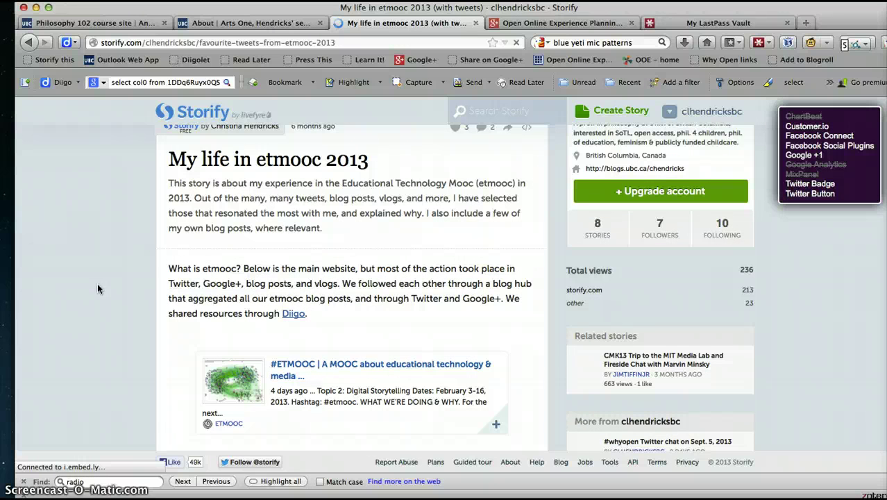
scroll(97, 289, "down", 2)
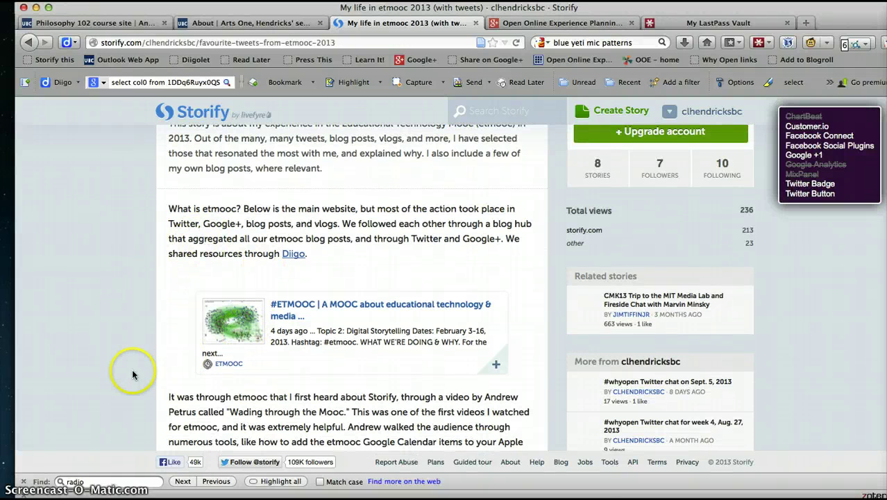
scroll(125, 378, "down", 9)
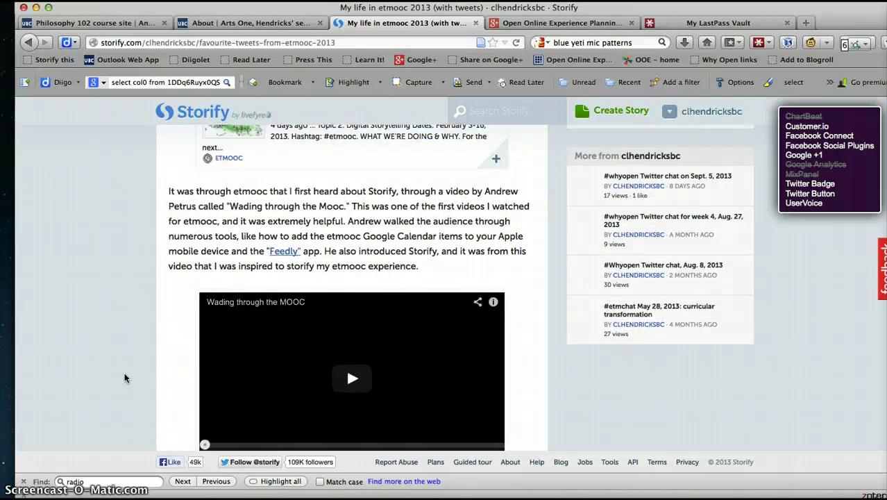
scroll(125, 377, "down", 10)
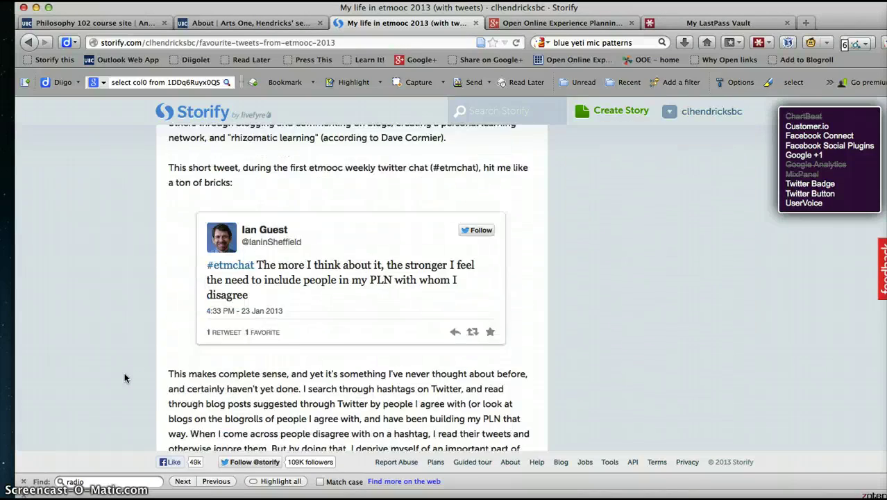
scroll(124, 378, "down", 17)
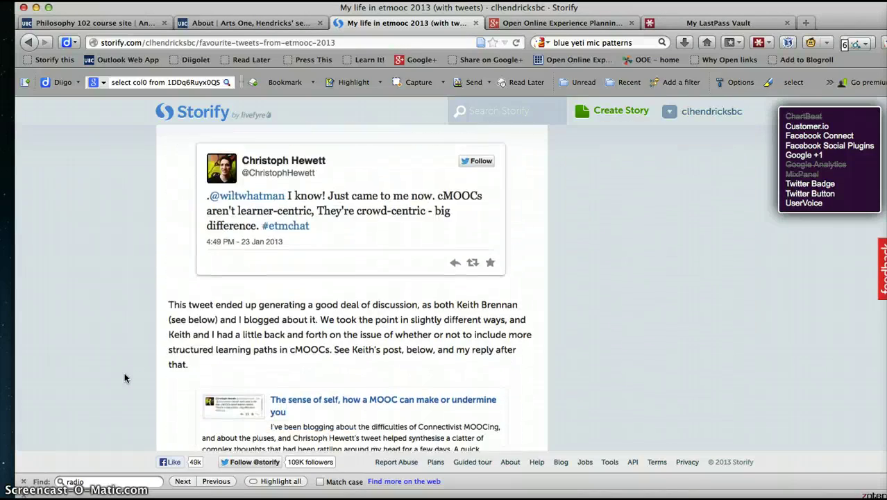
scroll(124, 378, "down", 12)
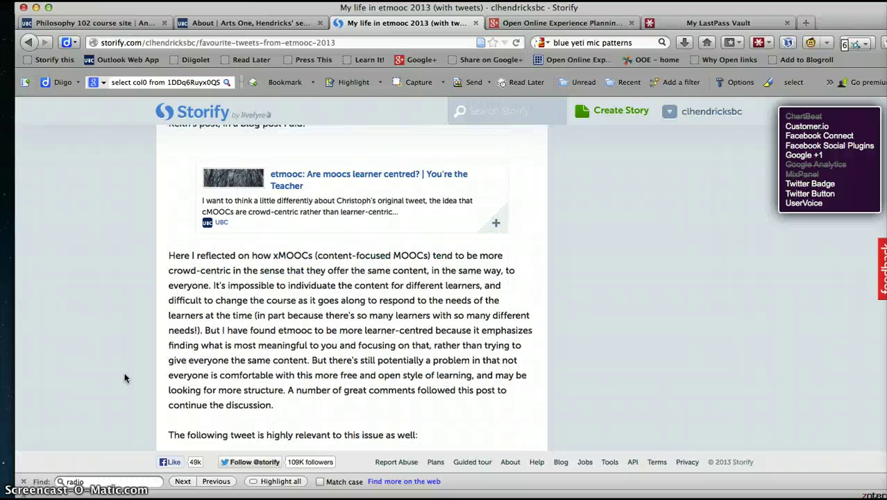
left_click(372, 196)
scroll(103, 357, "down", 6)
scroll(102, 361, "down", 10)
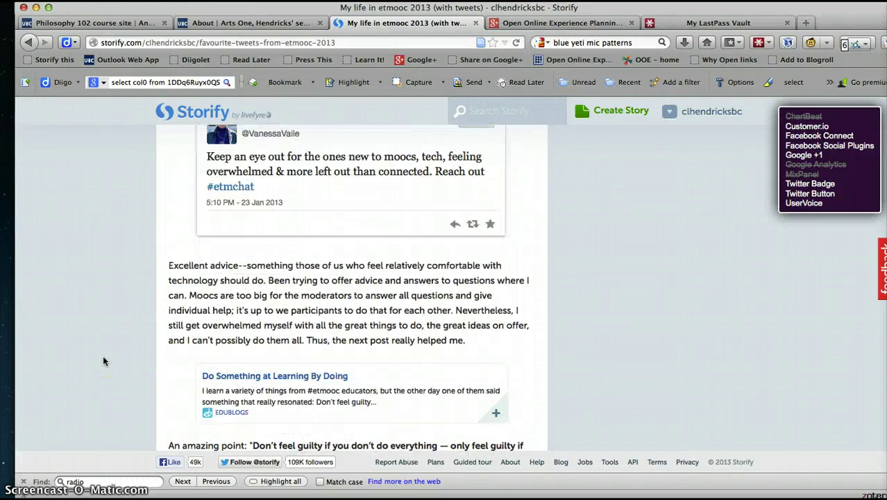
scroll(103, 361, "down", 3)
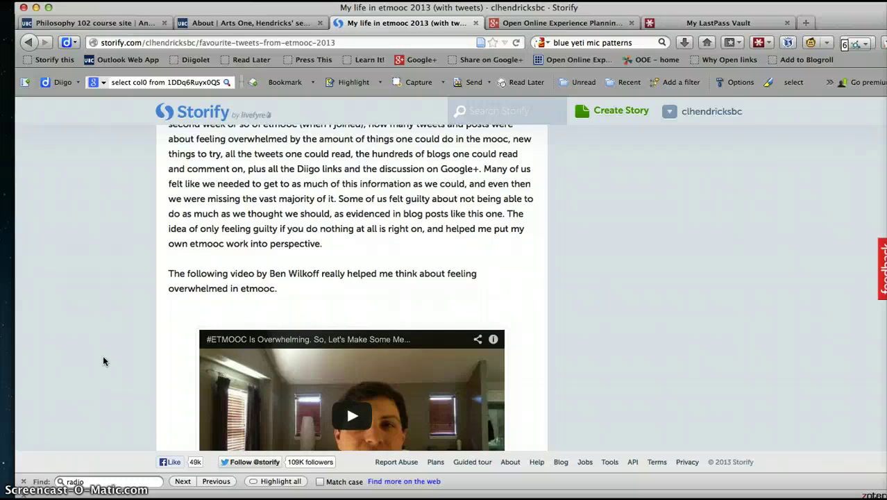
scroll(103, 361, "down", 11)
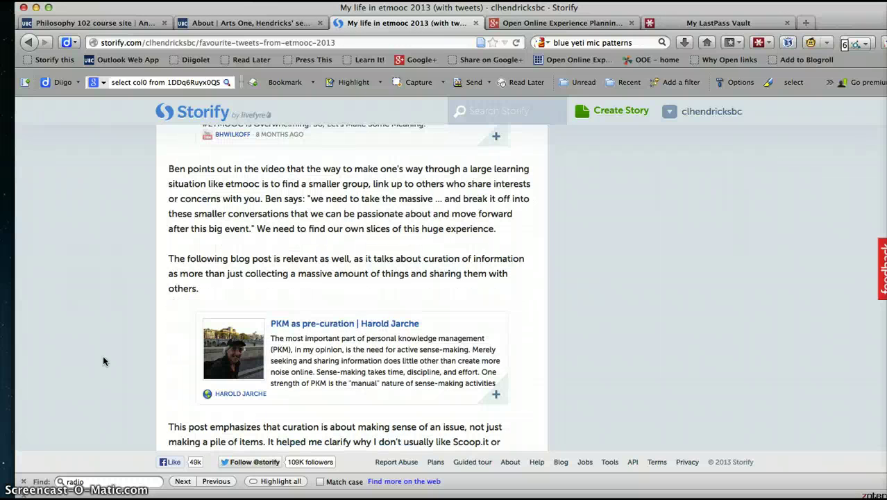
scroll(102, 360, "up", 20)
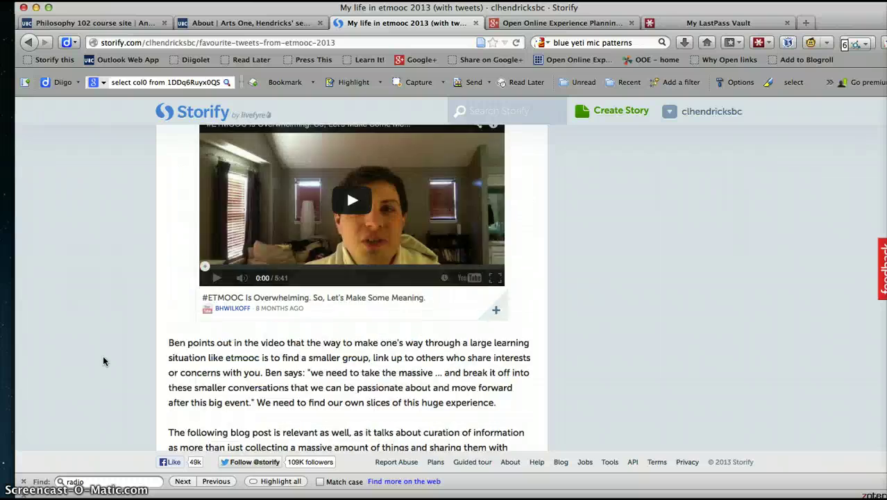
scroll(103, 361, "up", 20)
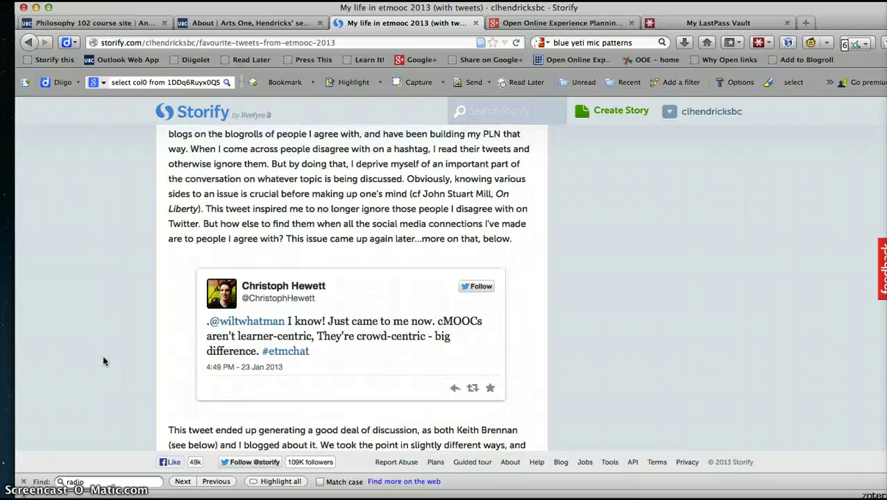
scroll(103, 360, "up", 4)
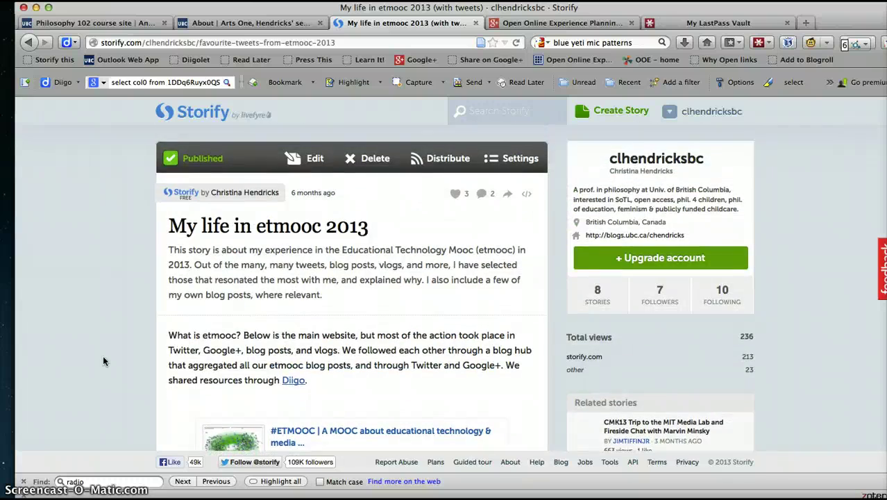
Step: Open the Export Story dialog from the Distribute options for 'My life in etmooc 2013'
left_click(430, 162)
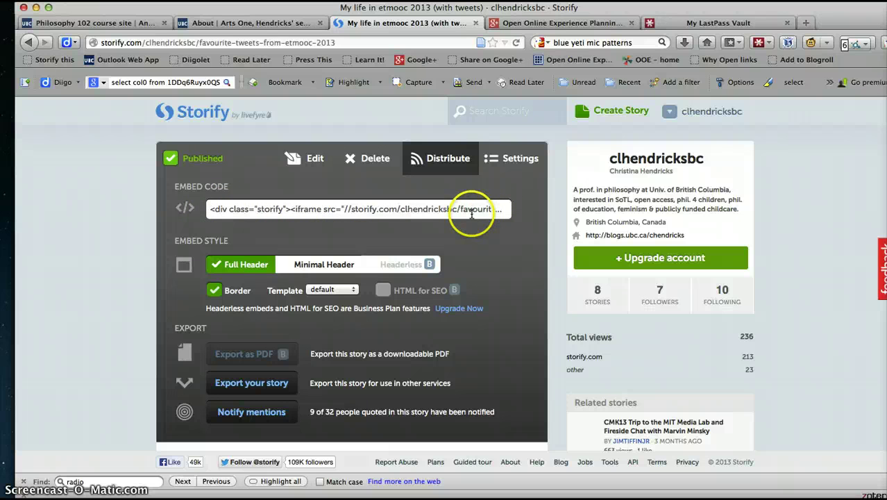
left_click(268, 386)
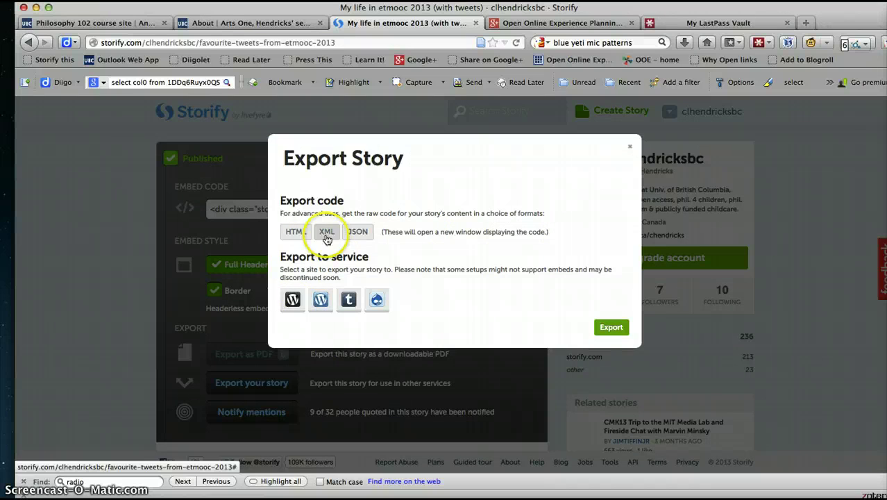
Step: Select the self-hosted WordPress export option, then close the Export Story dialog without exporting
left_click(293, 302)
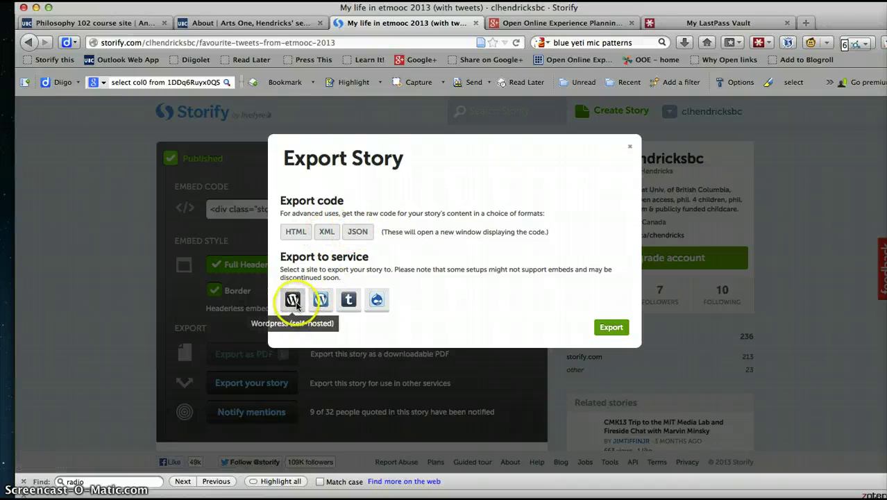
left_click(627, 148)
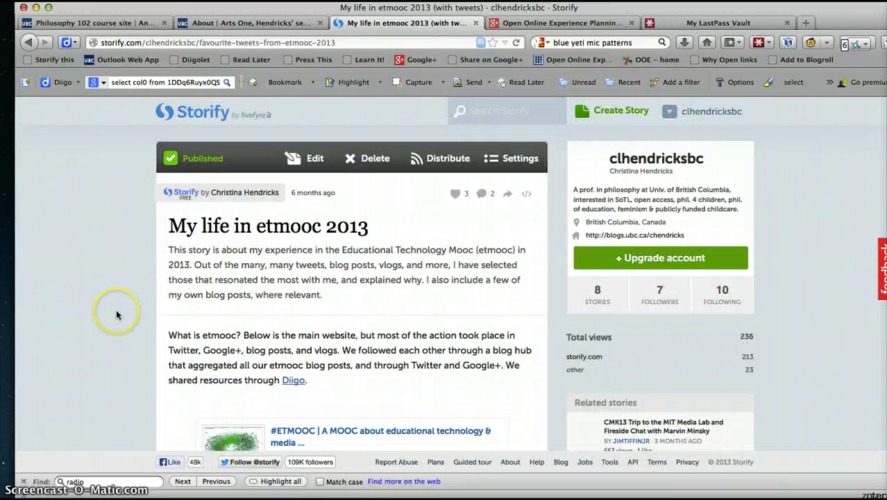